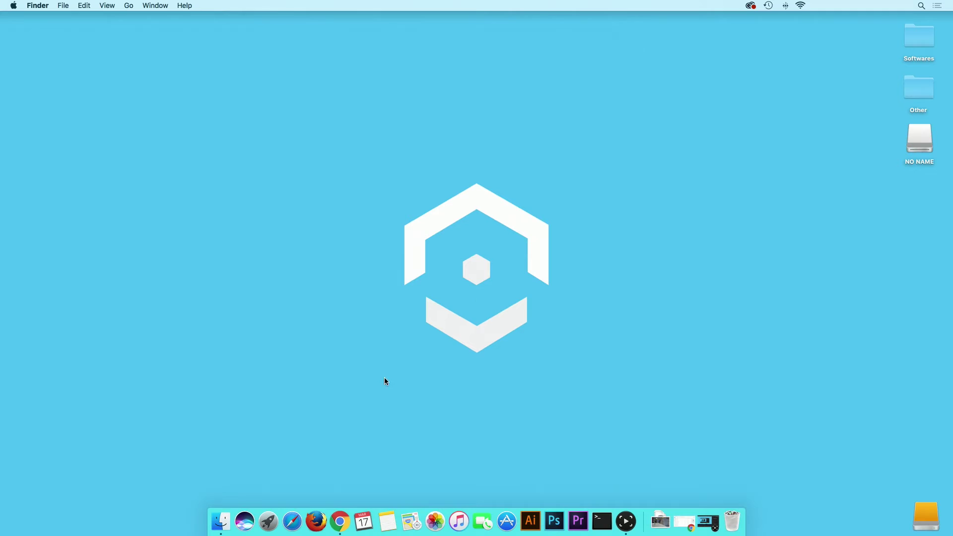
- Launch Firefox and load the NAS web interface at 10.0.0.99
{"action": "left_click", "coordinate": [318, 521]}
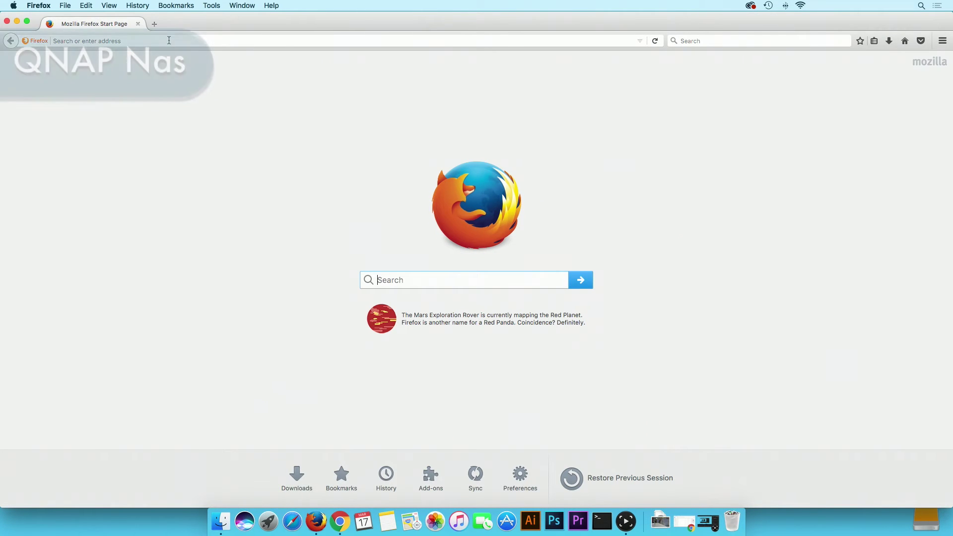
{"action": "type", "text": "10.0.0.99/"}
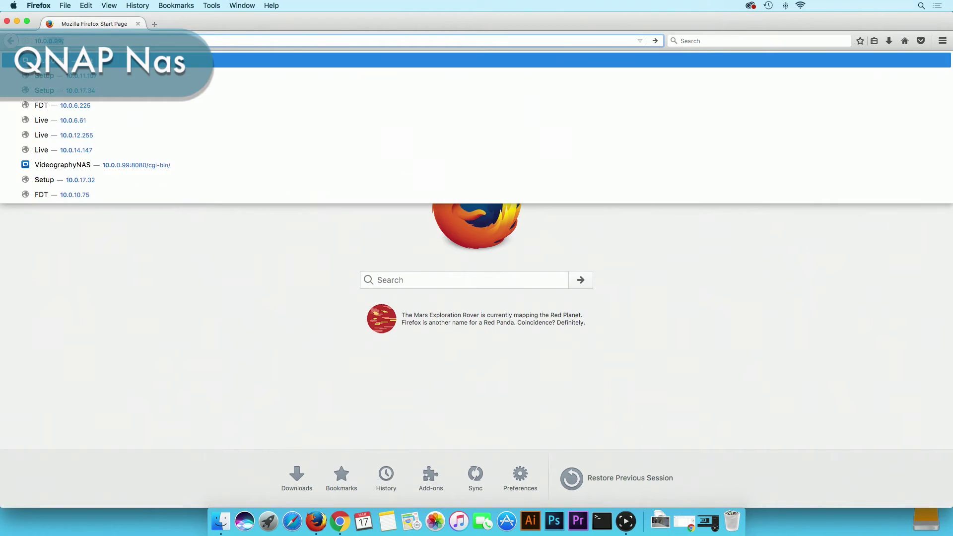
{"action": "key", "text": "Return"}
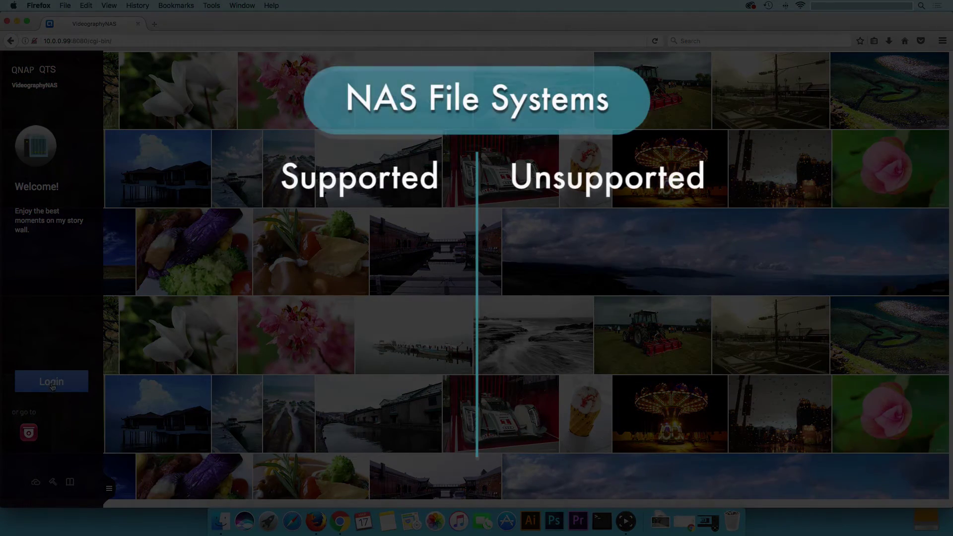
- Sign in to VideographyNAS with the account's username and password
{"action": "left_click", "coordinate": [52, 380]}
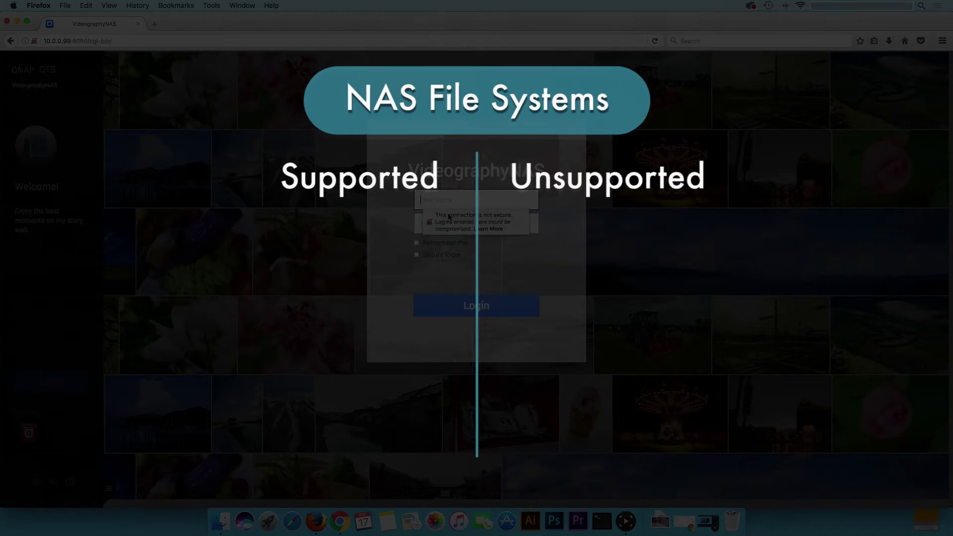
{"action": "type", "text": "Demouser"}
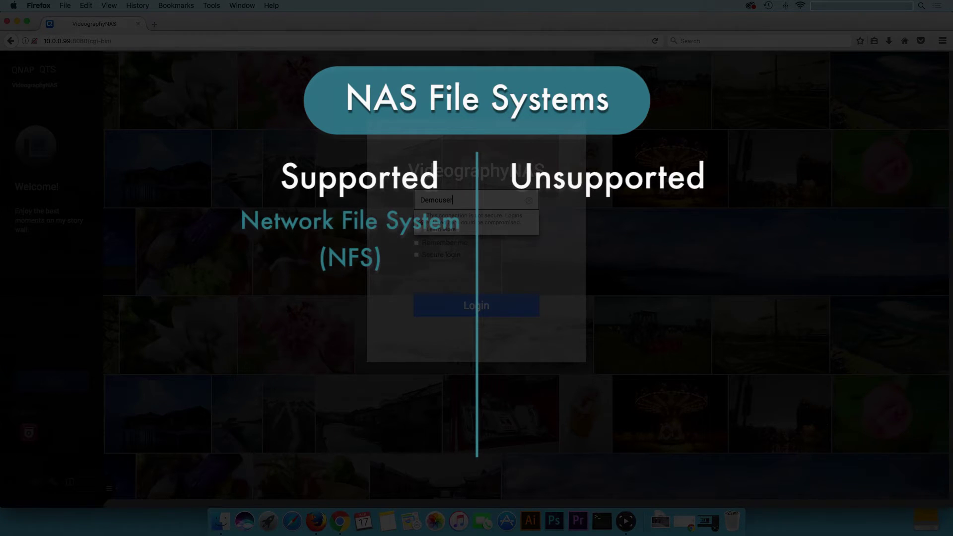
{"action": "key", "text": "Tab"}
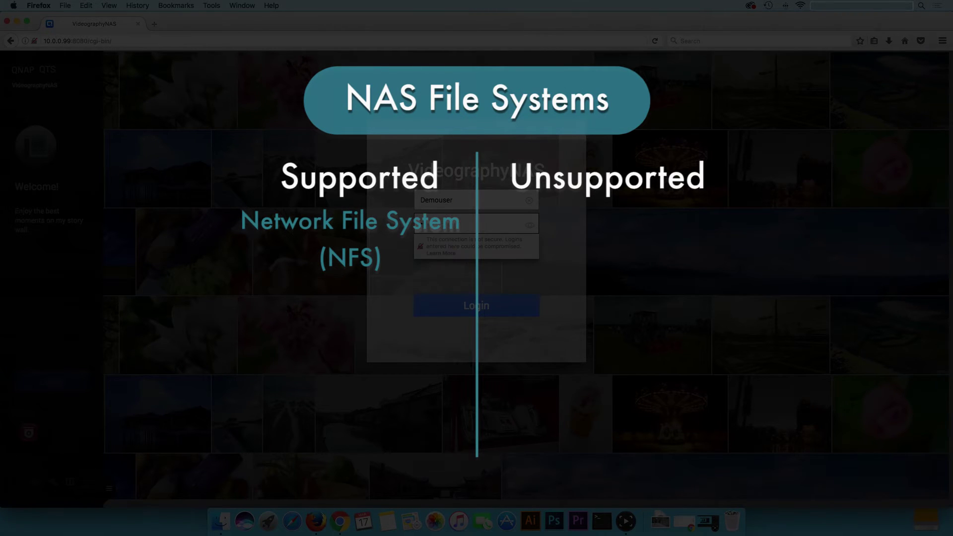
{"action": "type", "text": "de"}
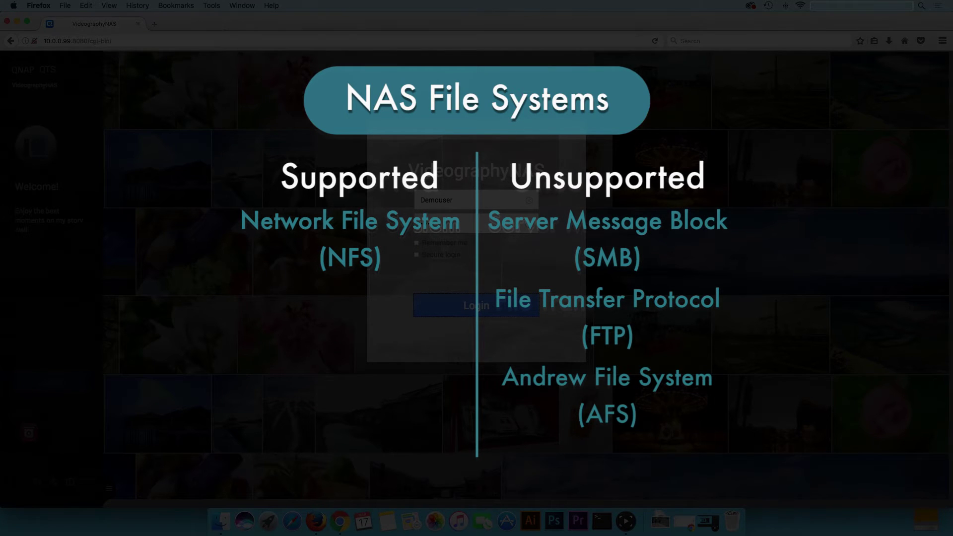
{"action": "left_click", "coordinate": [471, 308]}
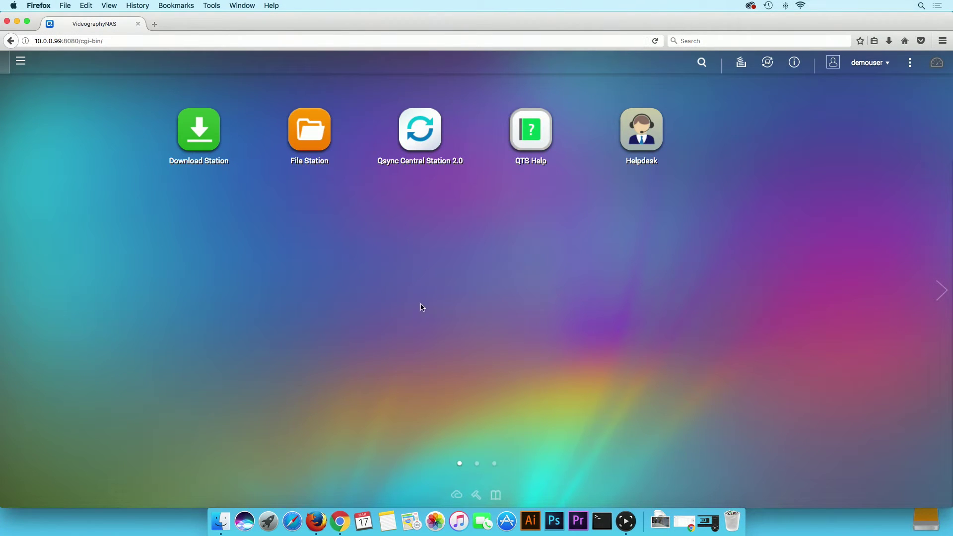
- In File Station, select the Public folder and show its user permissions panel
{"action": "left_click", "coordinate": [309, 167]}
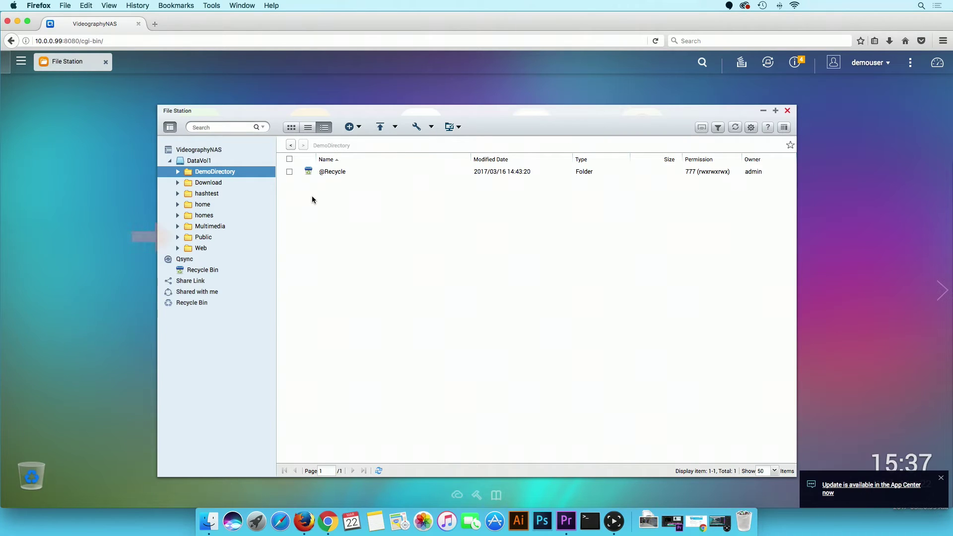
{"action": "left_click", "coordinate": [257, 240]}
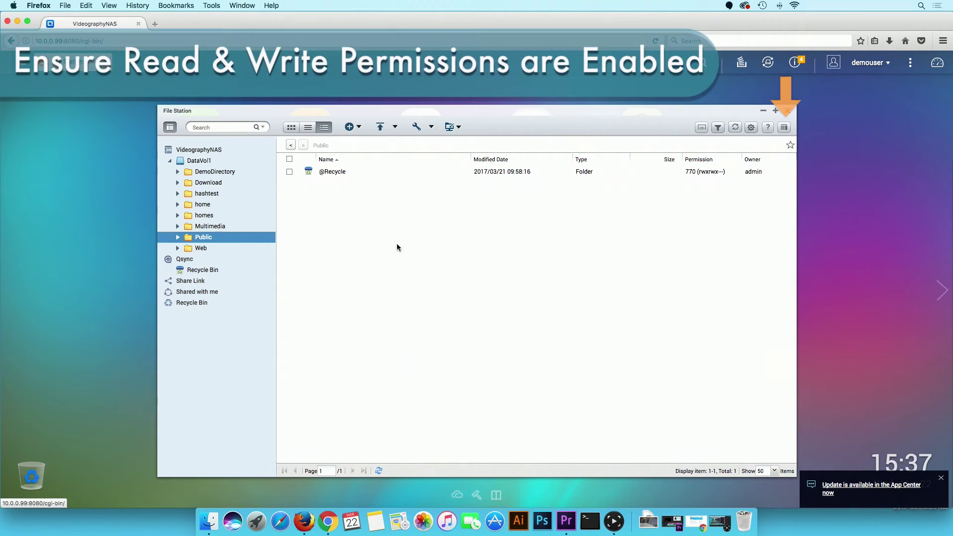
{"action": "left_click", "coordinate": [784, 128]}
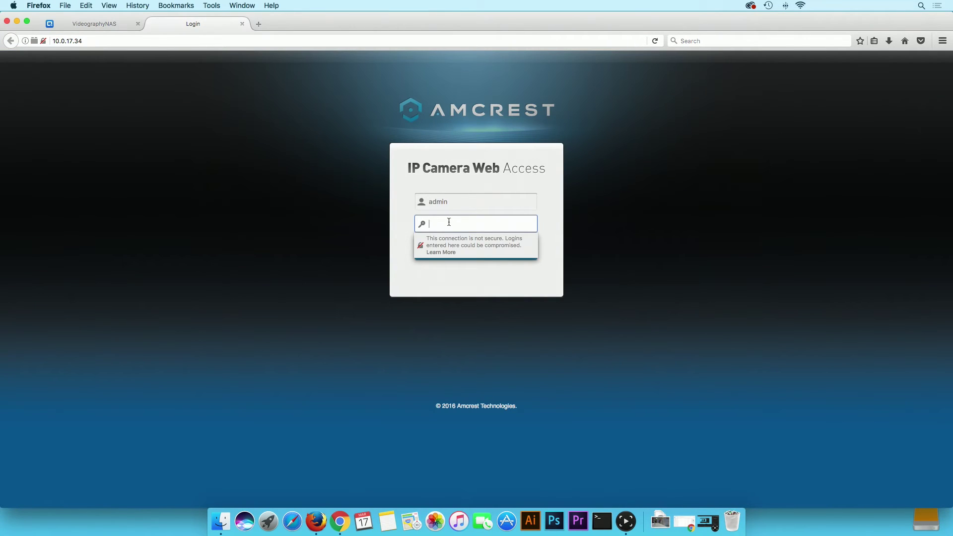
- Log in to the camera at 10.0.17.34 with the admin password and open Setup
{"action": "type", "text": "******"}
{"action": "key", "text": "Return"}
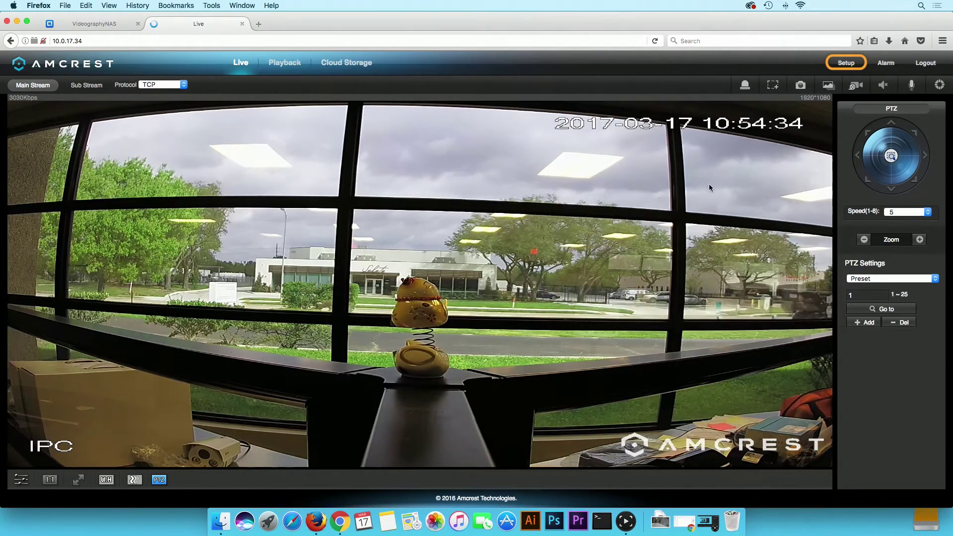
{"action": "left_click", "coordinate": [844, 63]}
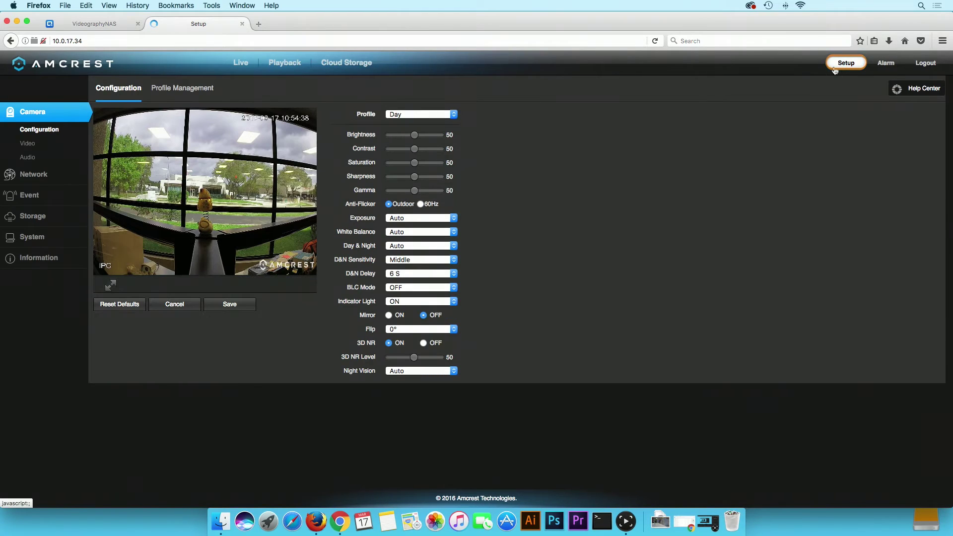
- In Storage > Destination > Path, send Record and Snapshot for all events to NAS and save
{"action": "left_click", "coordinate": [66, 222]}
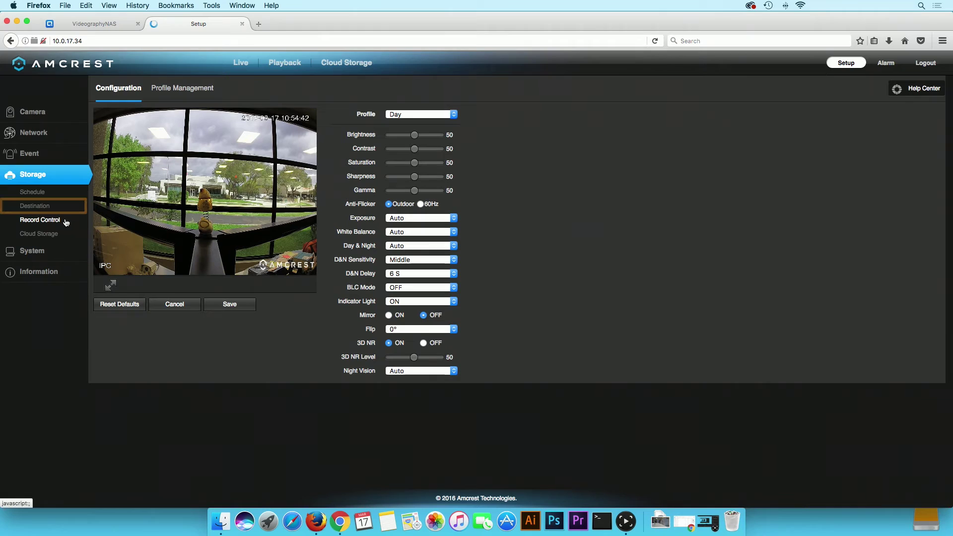
{"action": "left_click", "coordinate": [66, 207]}
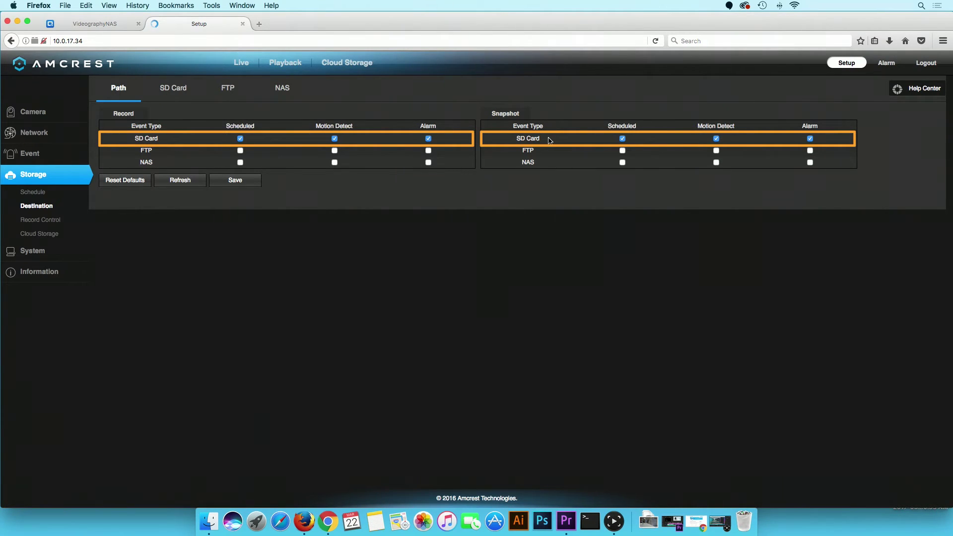
{"action": "left_click", "coordinate": [241, 163]}
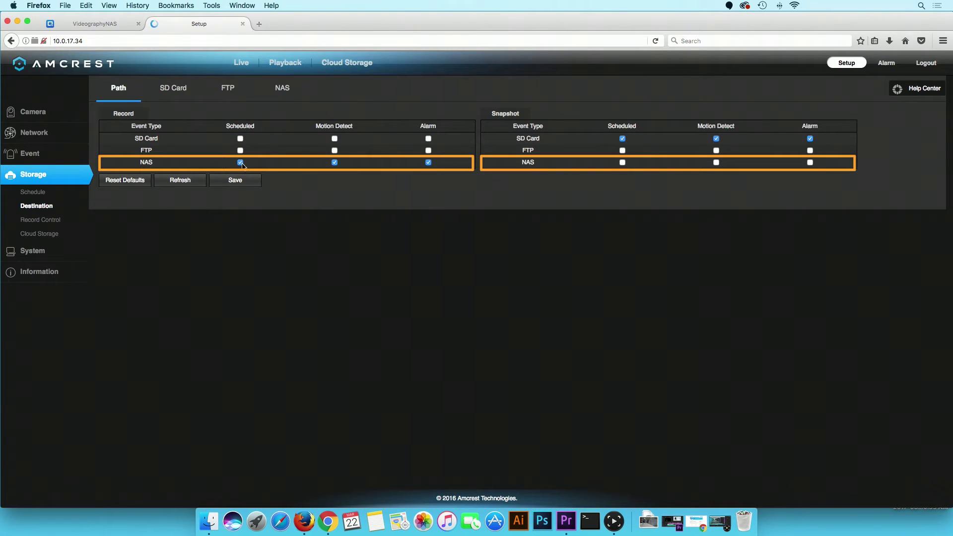
{"action": "left_click", "coordinate": [622, 163]}
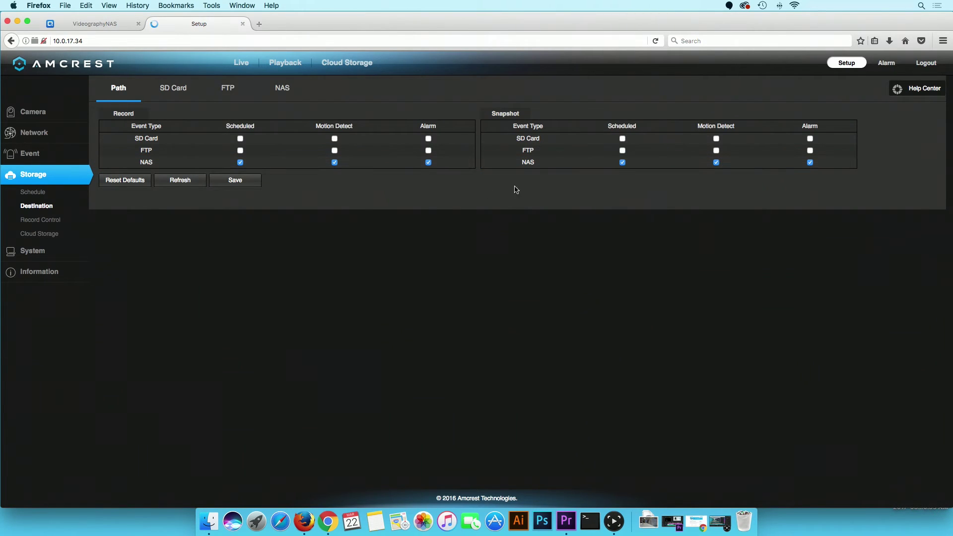
{"action": "left_click", "coordinate": [233, 184]}
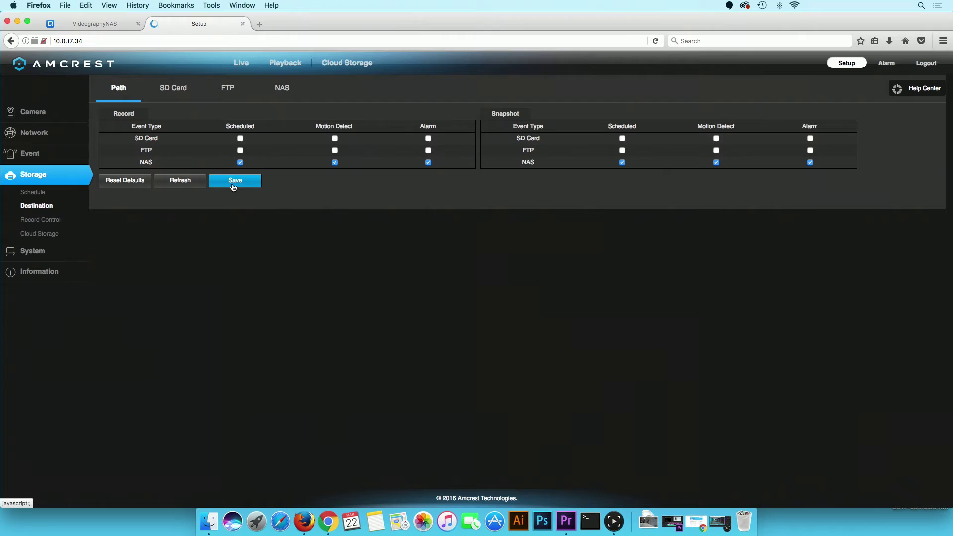
- Enable NAS storage with server 10.0.0.99 and remote directory Public/, then save
{"action": "left_click", "coordinate": [283, 91]}
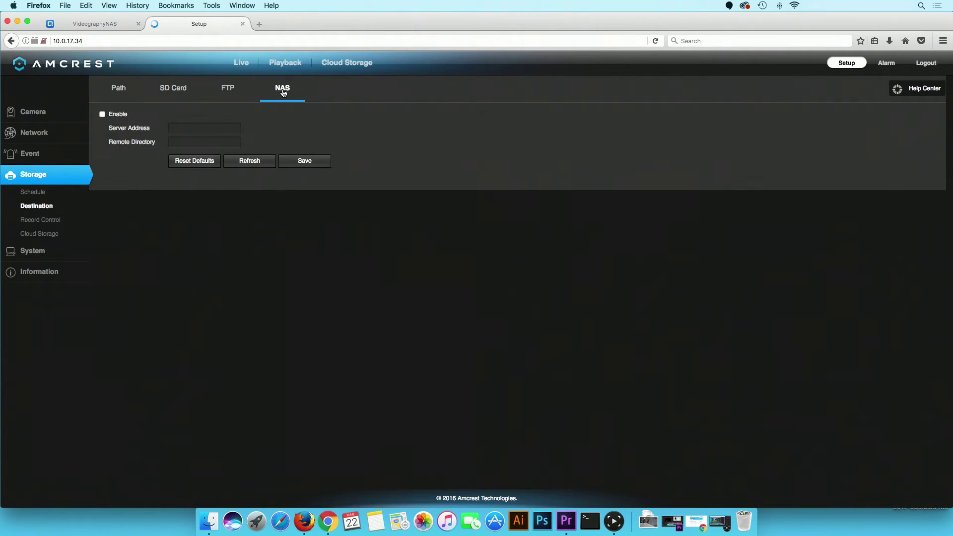
{"action": "left_click", "coordinate": [103, 116]}
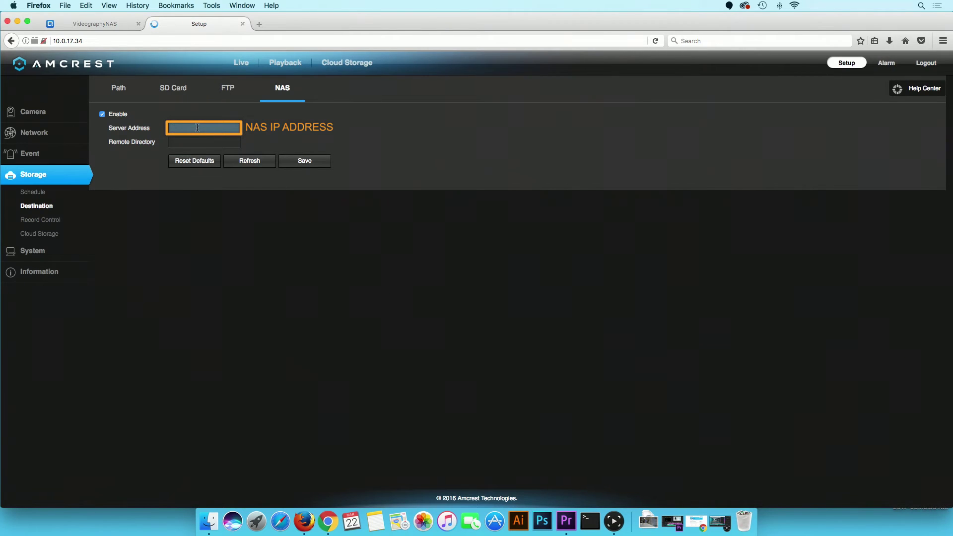
{"action": "type", "text": "10.0.0.99"}
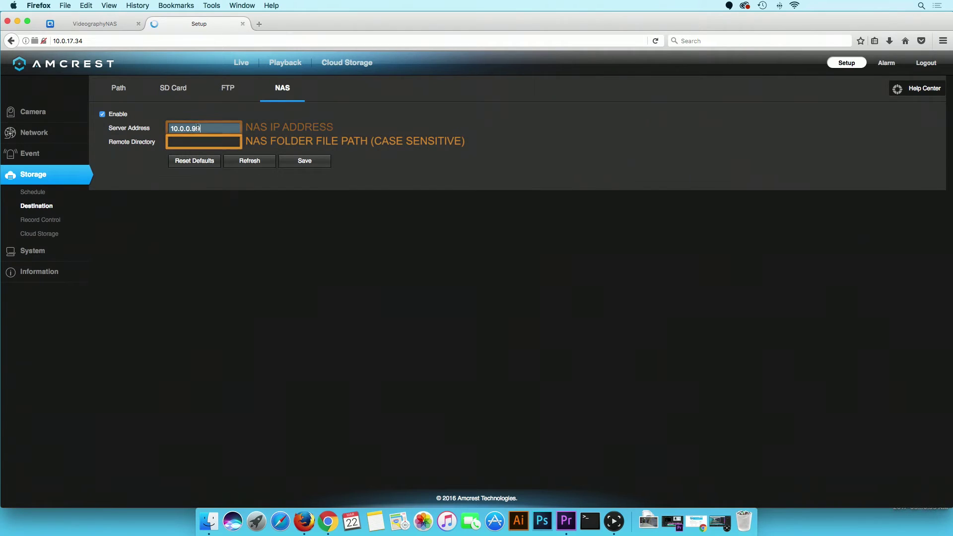
{"action": "left_click", "coordinate": [210, 143]}
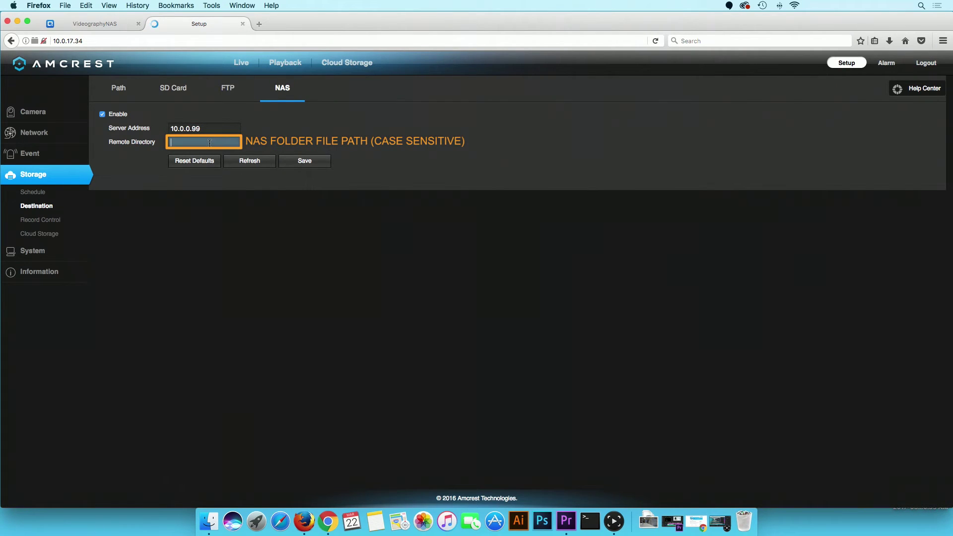
{"action": "type", "text": "Public/"}
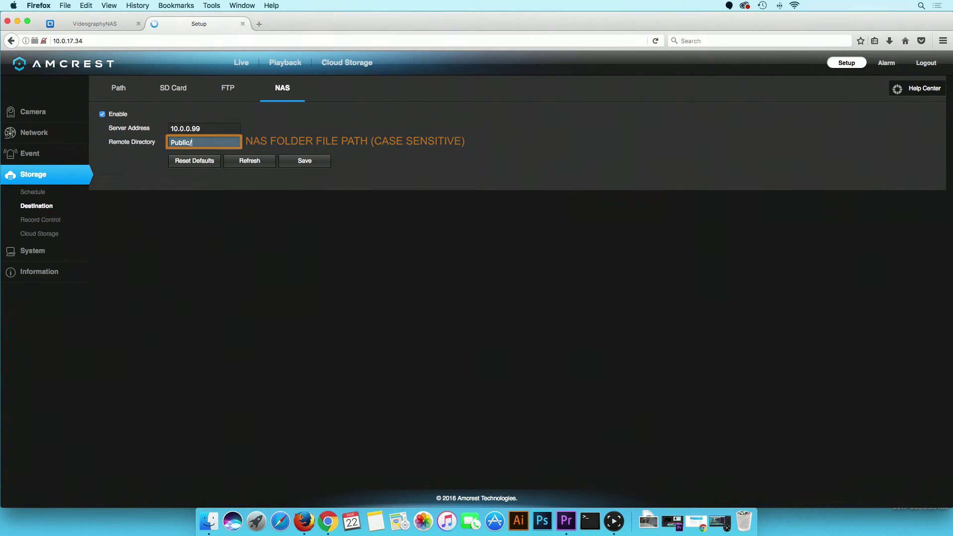
{"action": "left_click", "coordinate": [306, 165]}
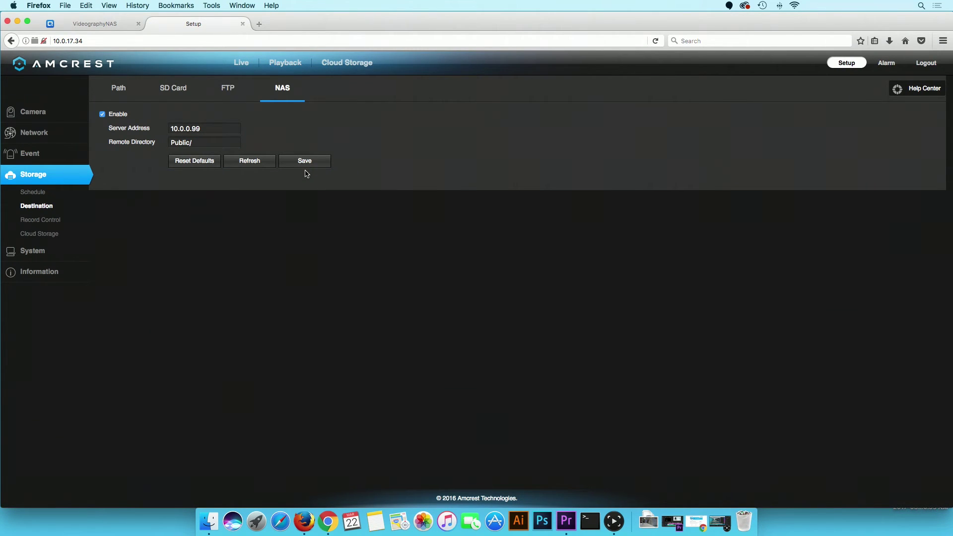
- Check the Storage recording schedule, then view Event > Video Detection's Motion Detect settings
{"action": "left_click", "coordinate": [43, 193]}
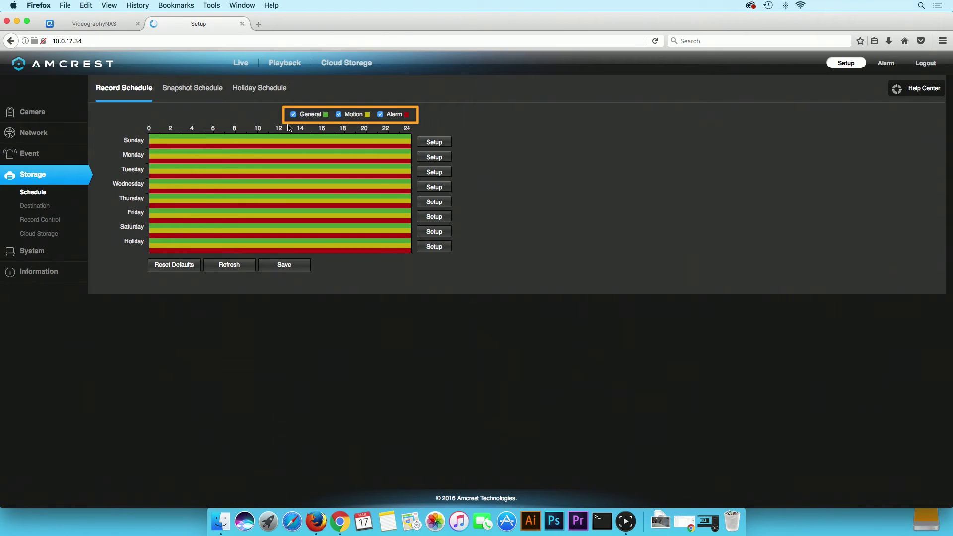
{"action": "left_click", "coordinate": [70, 158]}
{"action": "left_click", "coordinate": [75, 170]}
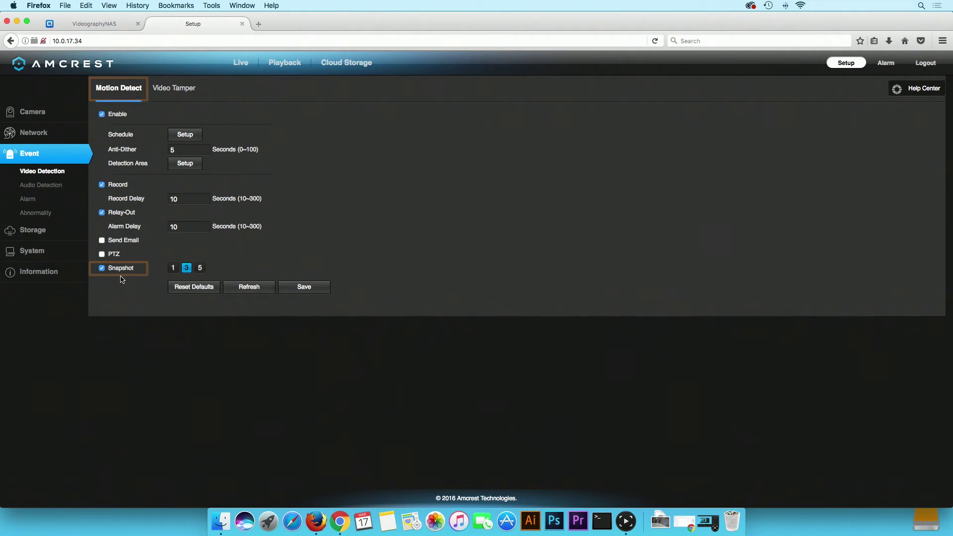
- Refresh the NAS Public folder and open AMC000T1_9W3ZC1, then its 2017-03-22 folder
{"action": "left_click", "coordinate": [91, 24]}
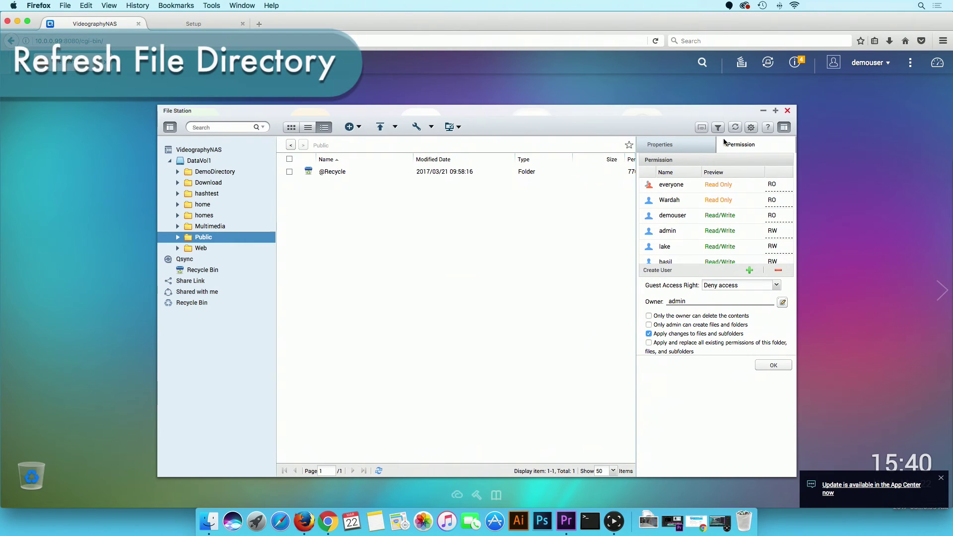
{"action": "left_click", "coordinate": [778, 127]}
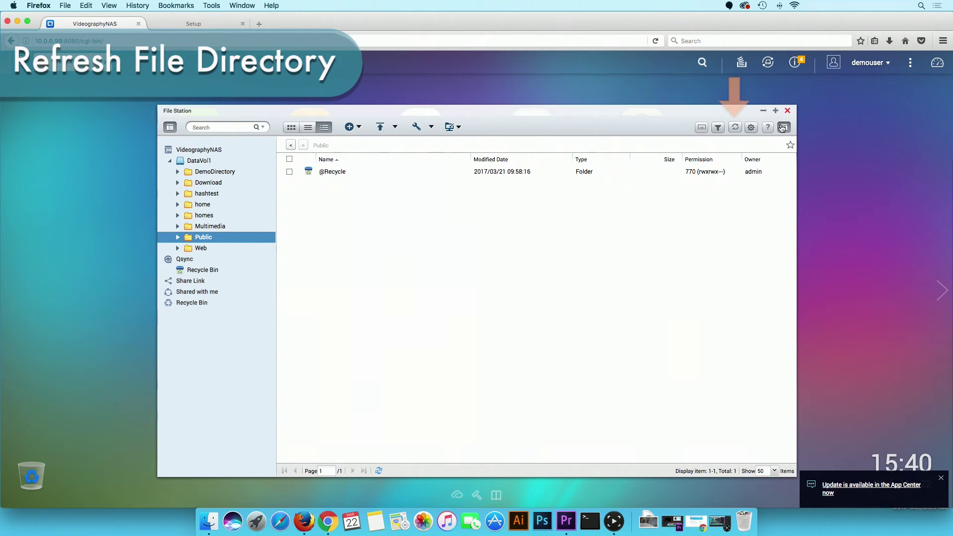
{"action": "left_click", "coordinate": [736, 131]}
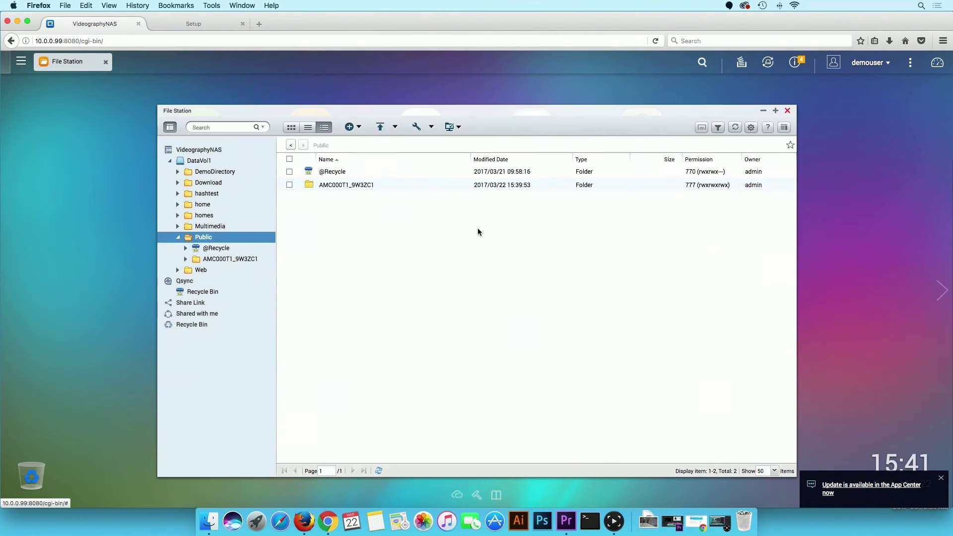
{"action": "left_click", "coordinate": [377, 183]}
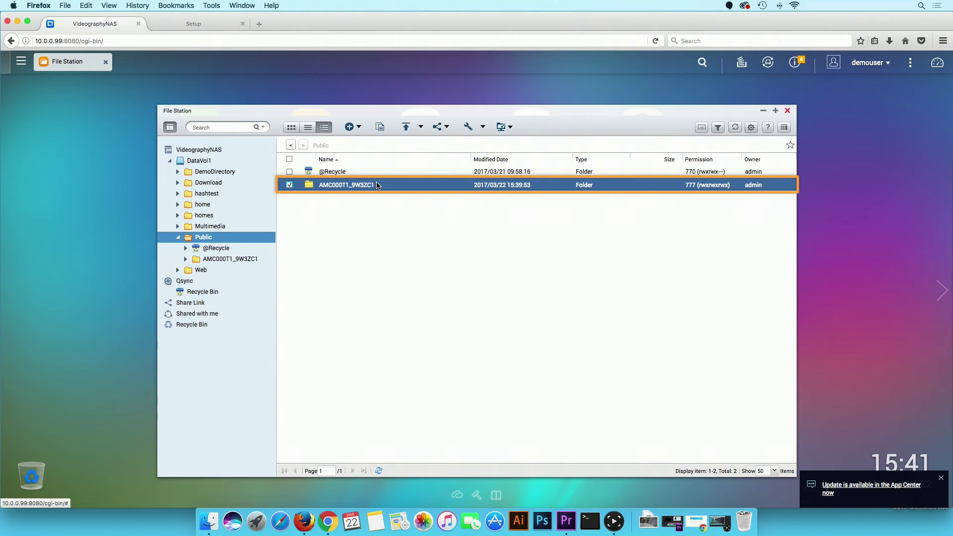
{"action": "double_click", "coordinate": [377, 186]}
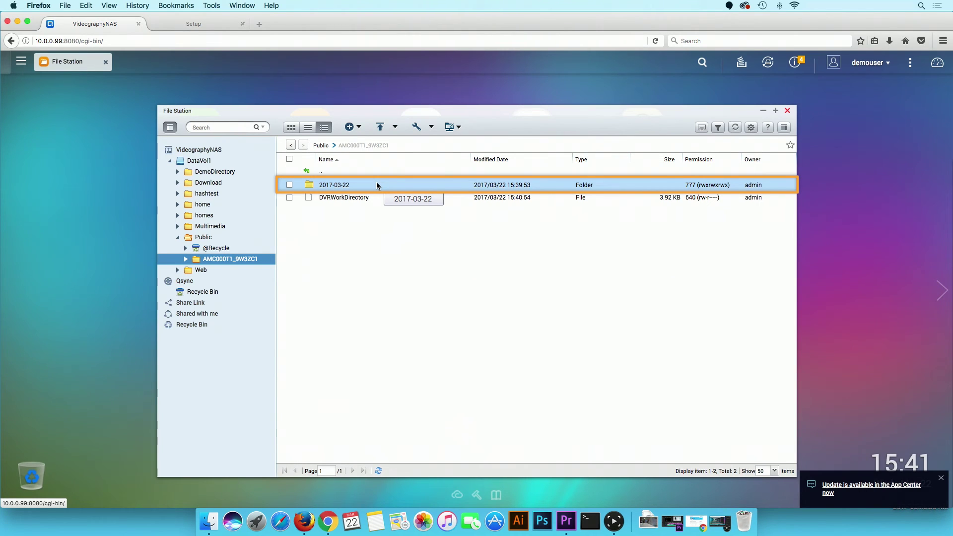
{"action": "double_click", "coordinate": [376, 183]}
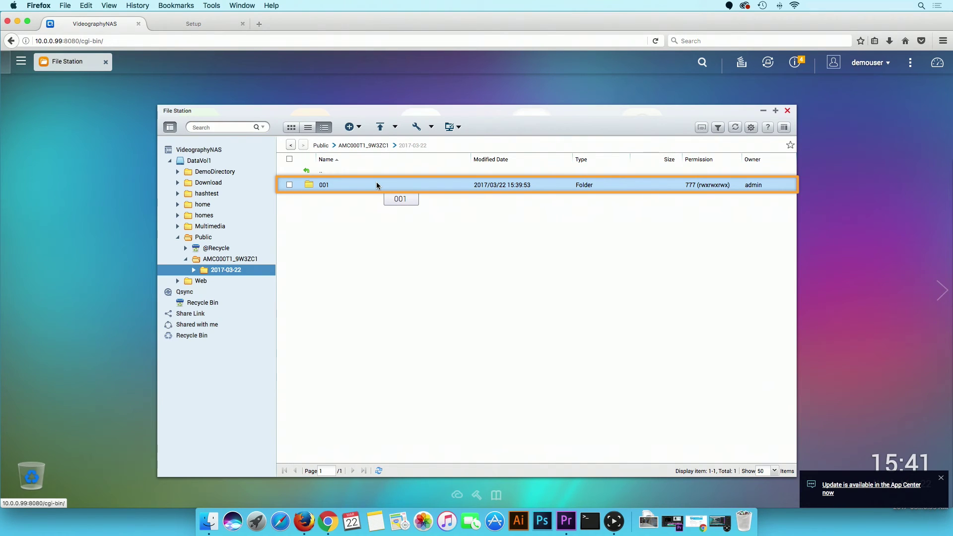
- Play the 15.41.18–15.42.08 MP4 recording from 001 > dav > 15
{"action": "left_click", "coordinate": [376, 184]}
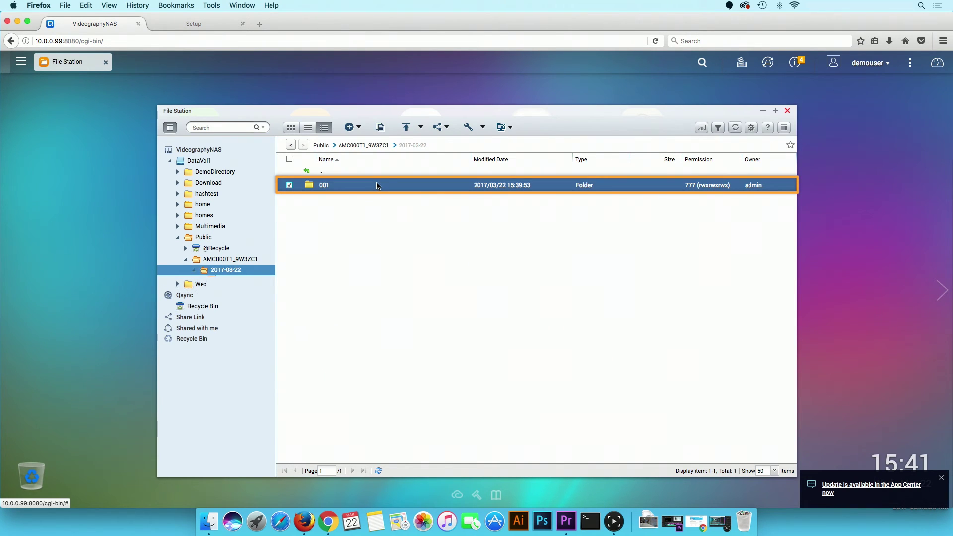
{"action": "double_click", "coordinate": [376, 185]}
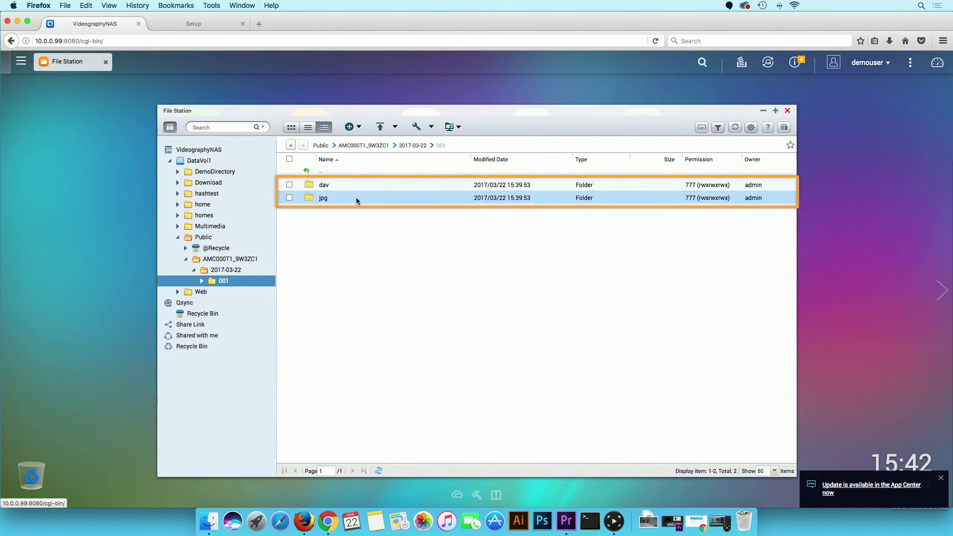
{"action": "double_click", "coordinate": [344, 185]}
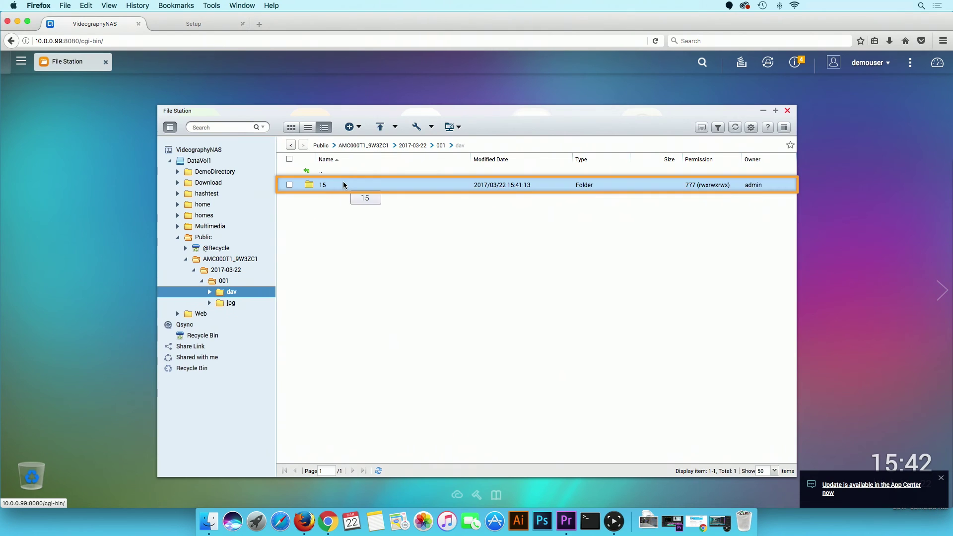
{"action": "left_click", "coordinate": [344, 185]}
{"action": "double_click", "coordinate": [344, 185]}
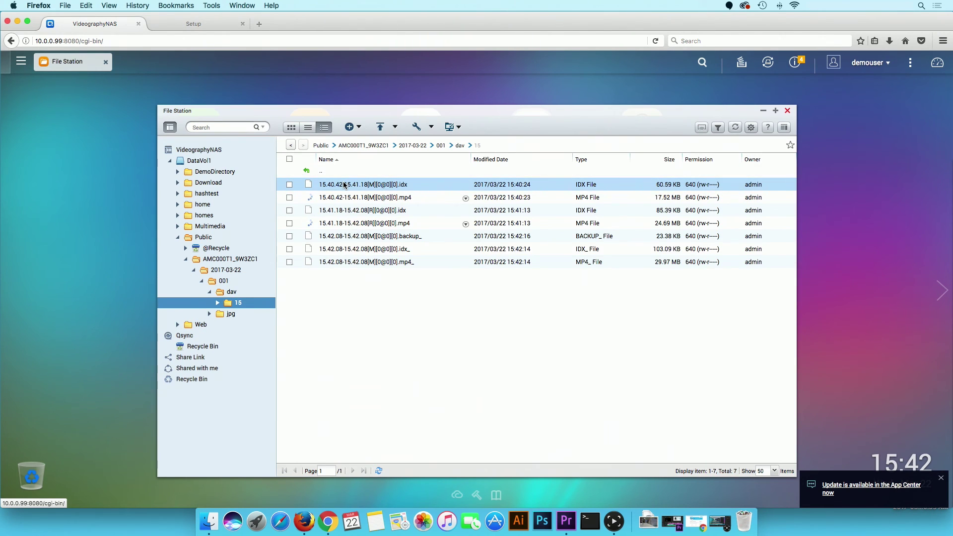
{"action": "left_click", "coordinate": [358, 224]}
{"action": "double_click", "coordinate": [359, 226]}
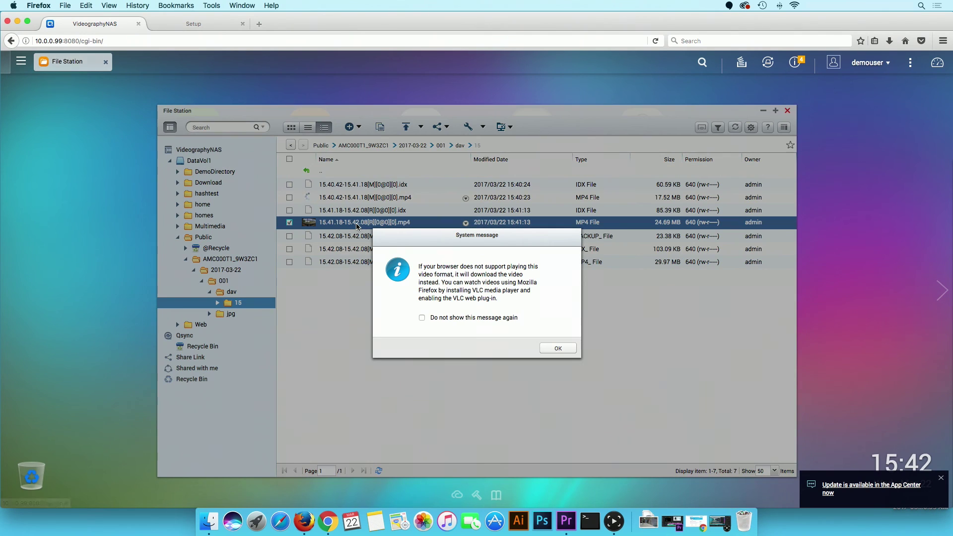
{"action": "left_click", "coordinate": [558, 349]}
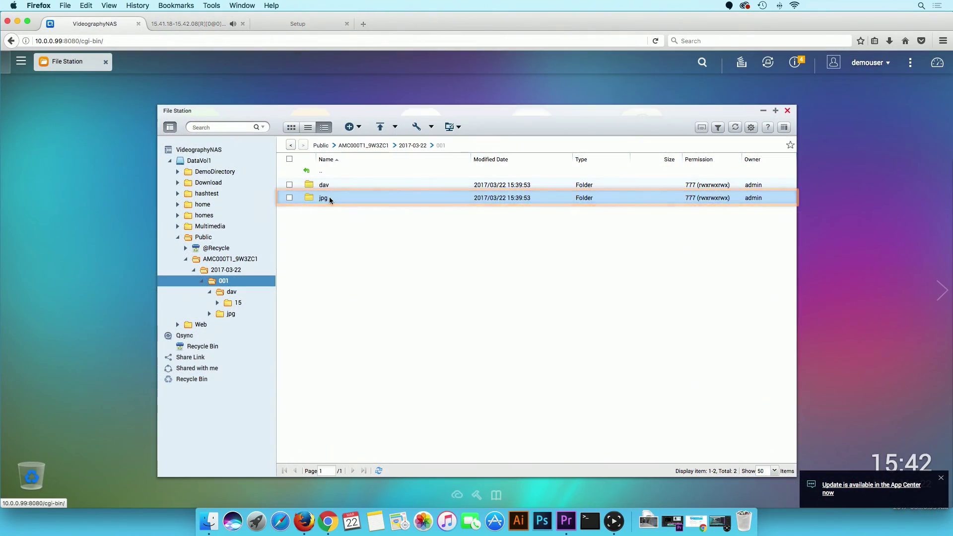
- Open the first snapshot image in jpg > 15 > 40
{"action": "double_click", "coordinate": [324, 198]}
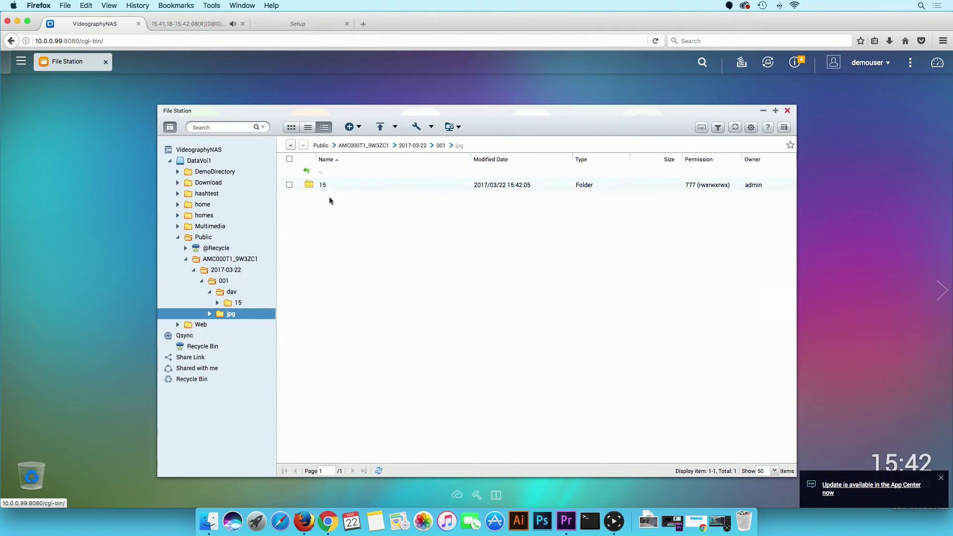
{"action": "double_click", "coordinate": [324, 185]}
{"action": "double_click", "coordinate": [323, 184]}
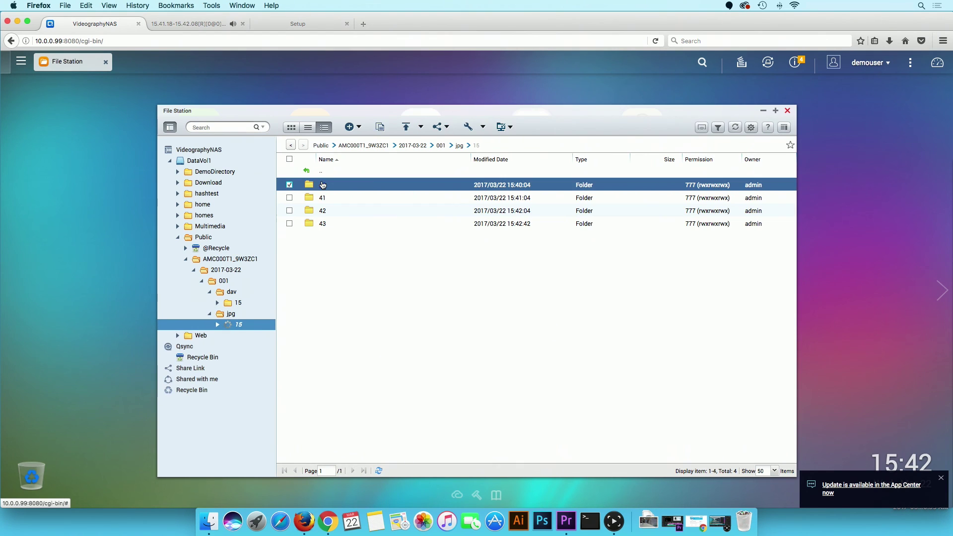
{"action": "double_click", "coordinate": [323, 185]}
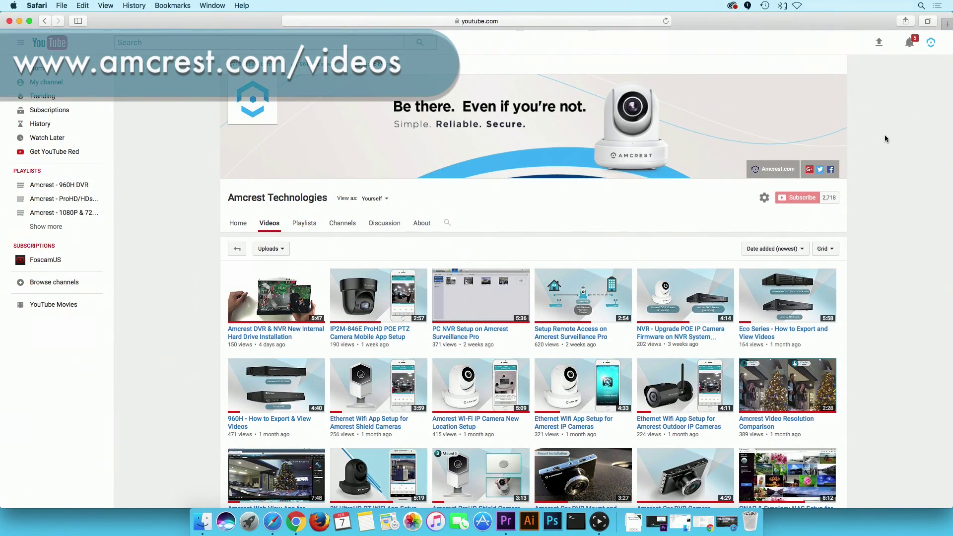
- Scroll down through the Amcrest Technologies channel's uploaded camera tutorials
{"action": "scroll", "coordinate": [885, 139], "scroll_direction": "down", "scroll_amount": 5}
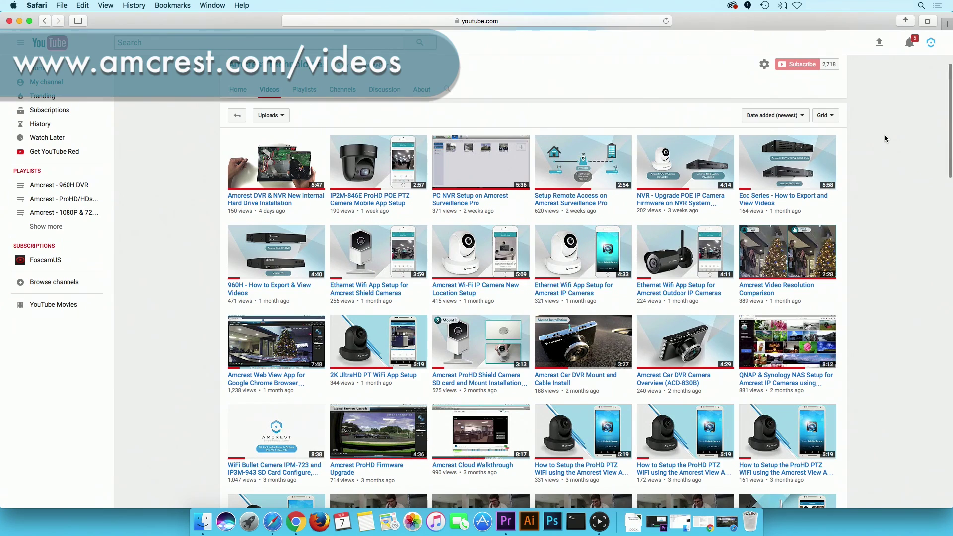
{"action": "scroll", "coordinate": [885, 139], "scroll_direction": "down", "scroll_amount": 8}
{"action": "scroll", "coordinate": [885, 138], "scroll_direction": "down", "scroll_amount": 10}
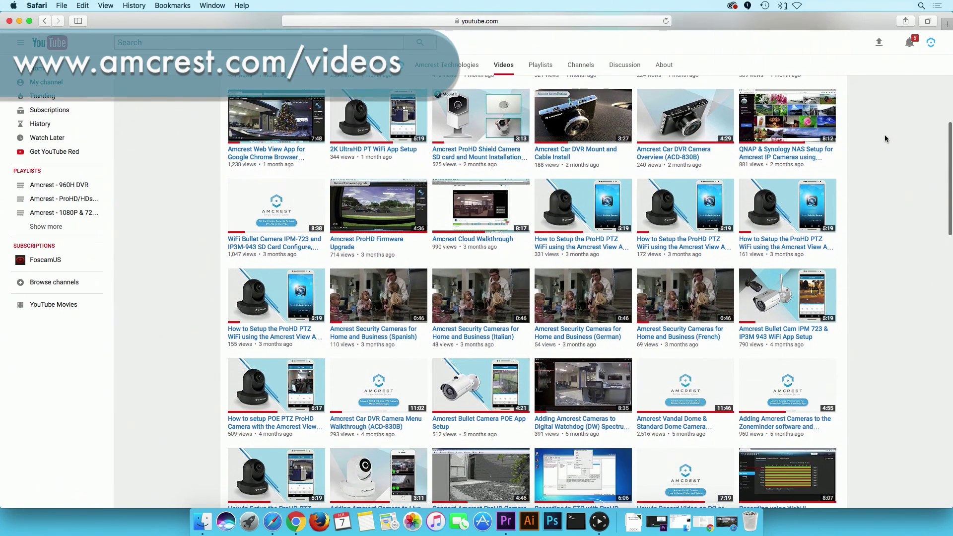